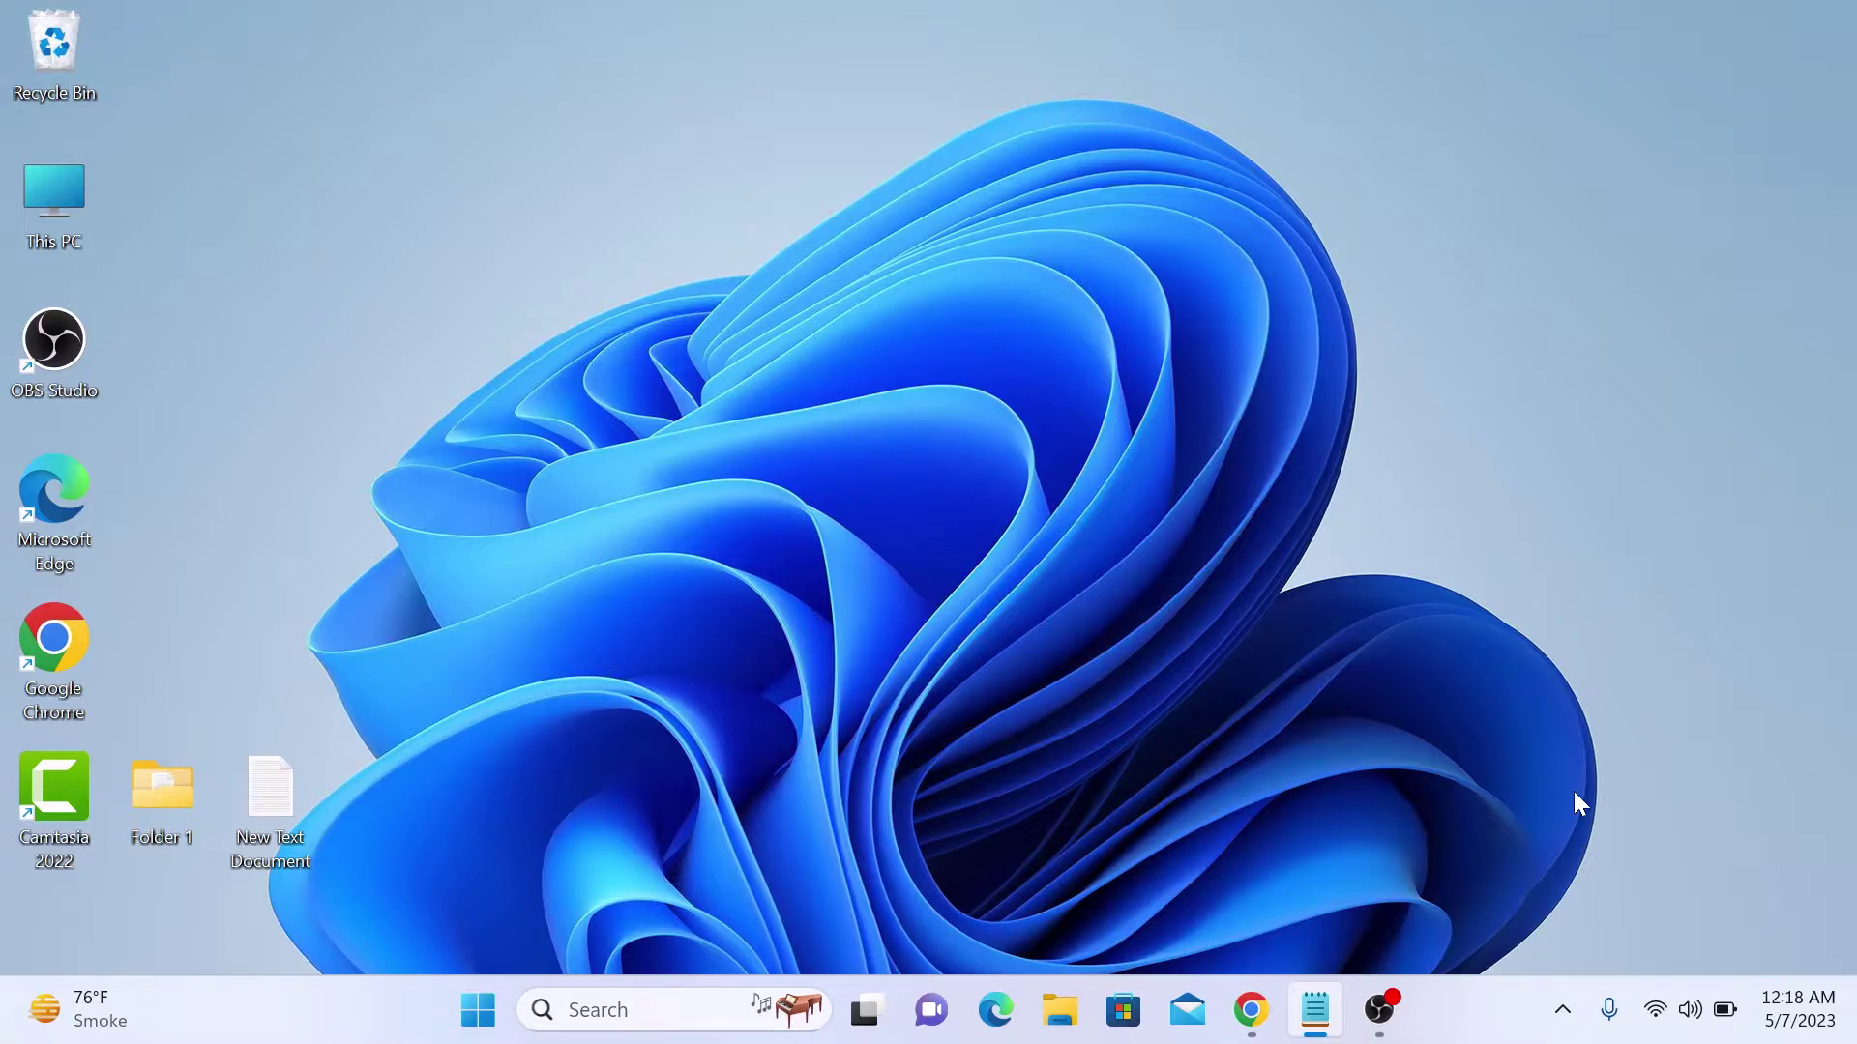
Bring up the My Drive tab in the browser, listing Folder 1, Photos, Videos and PDF File.pdf.
{"action": "left_click", "coordinate": [1251, 1010]}
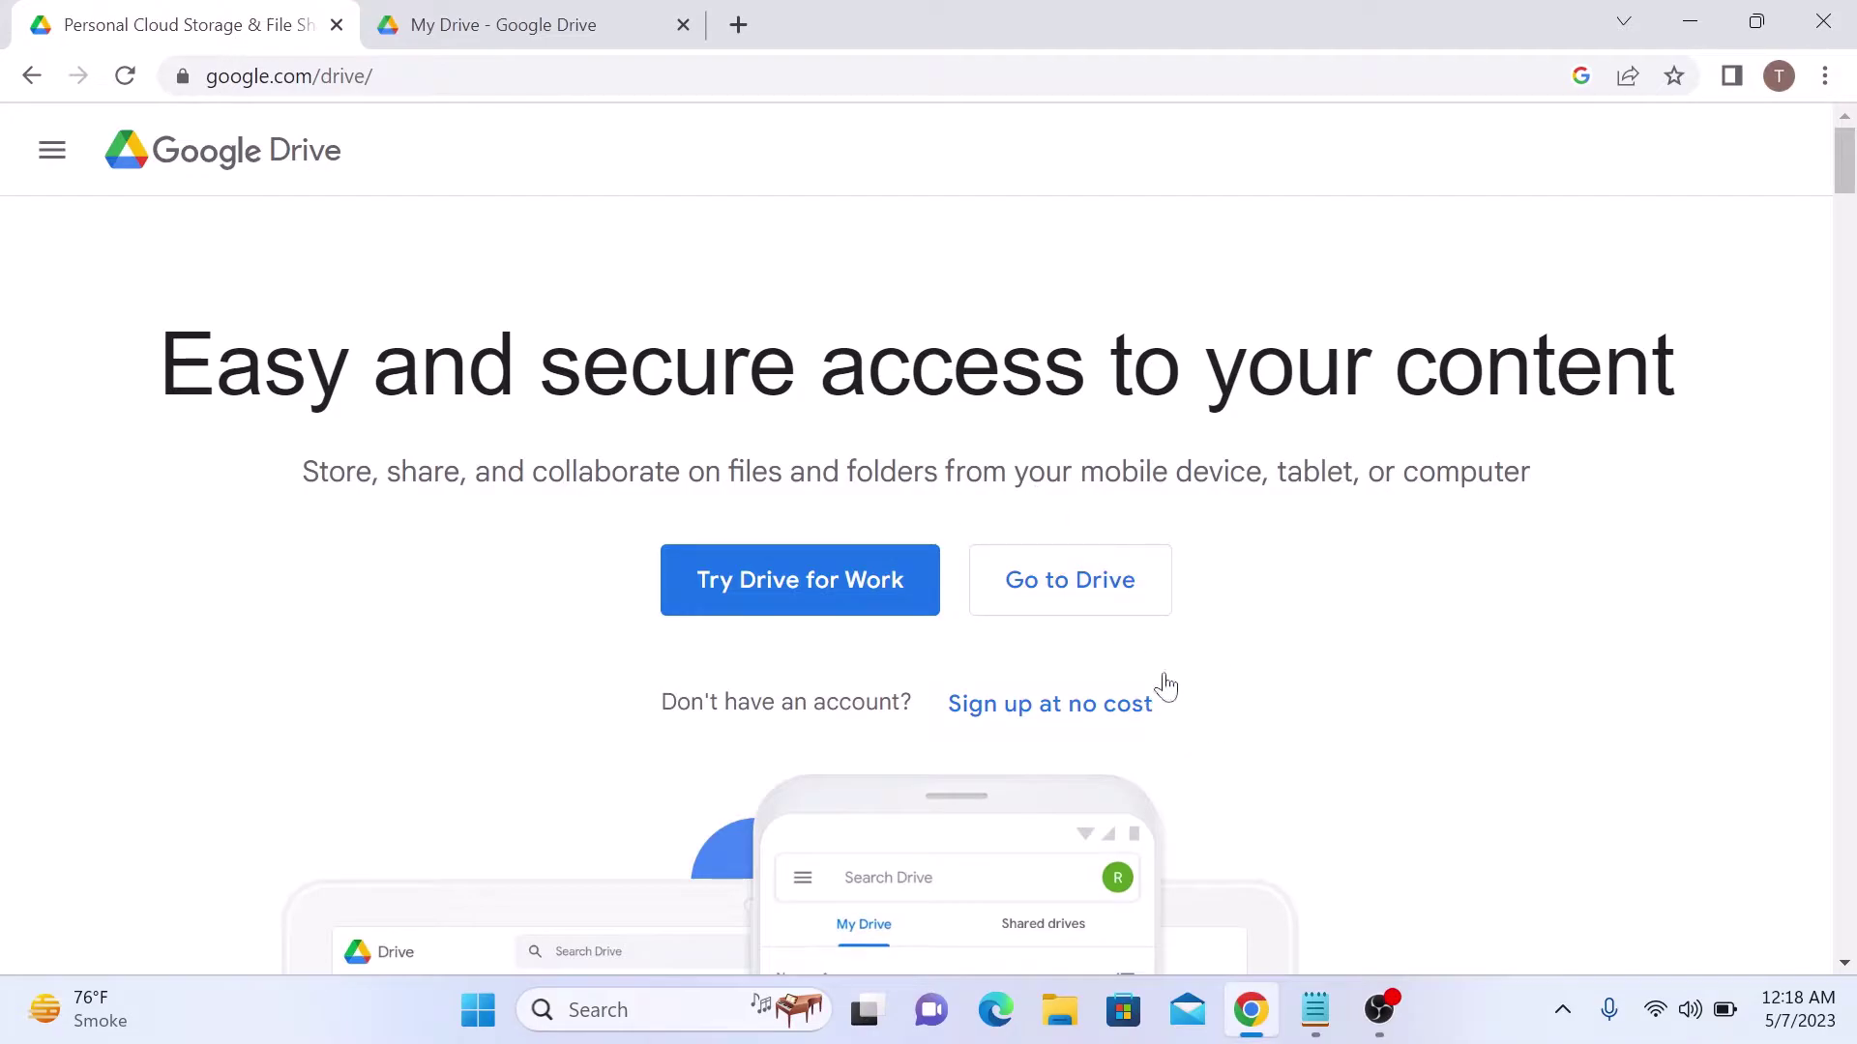
{"action": "key", "text": "ctrl+Tab"}
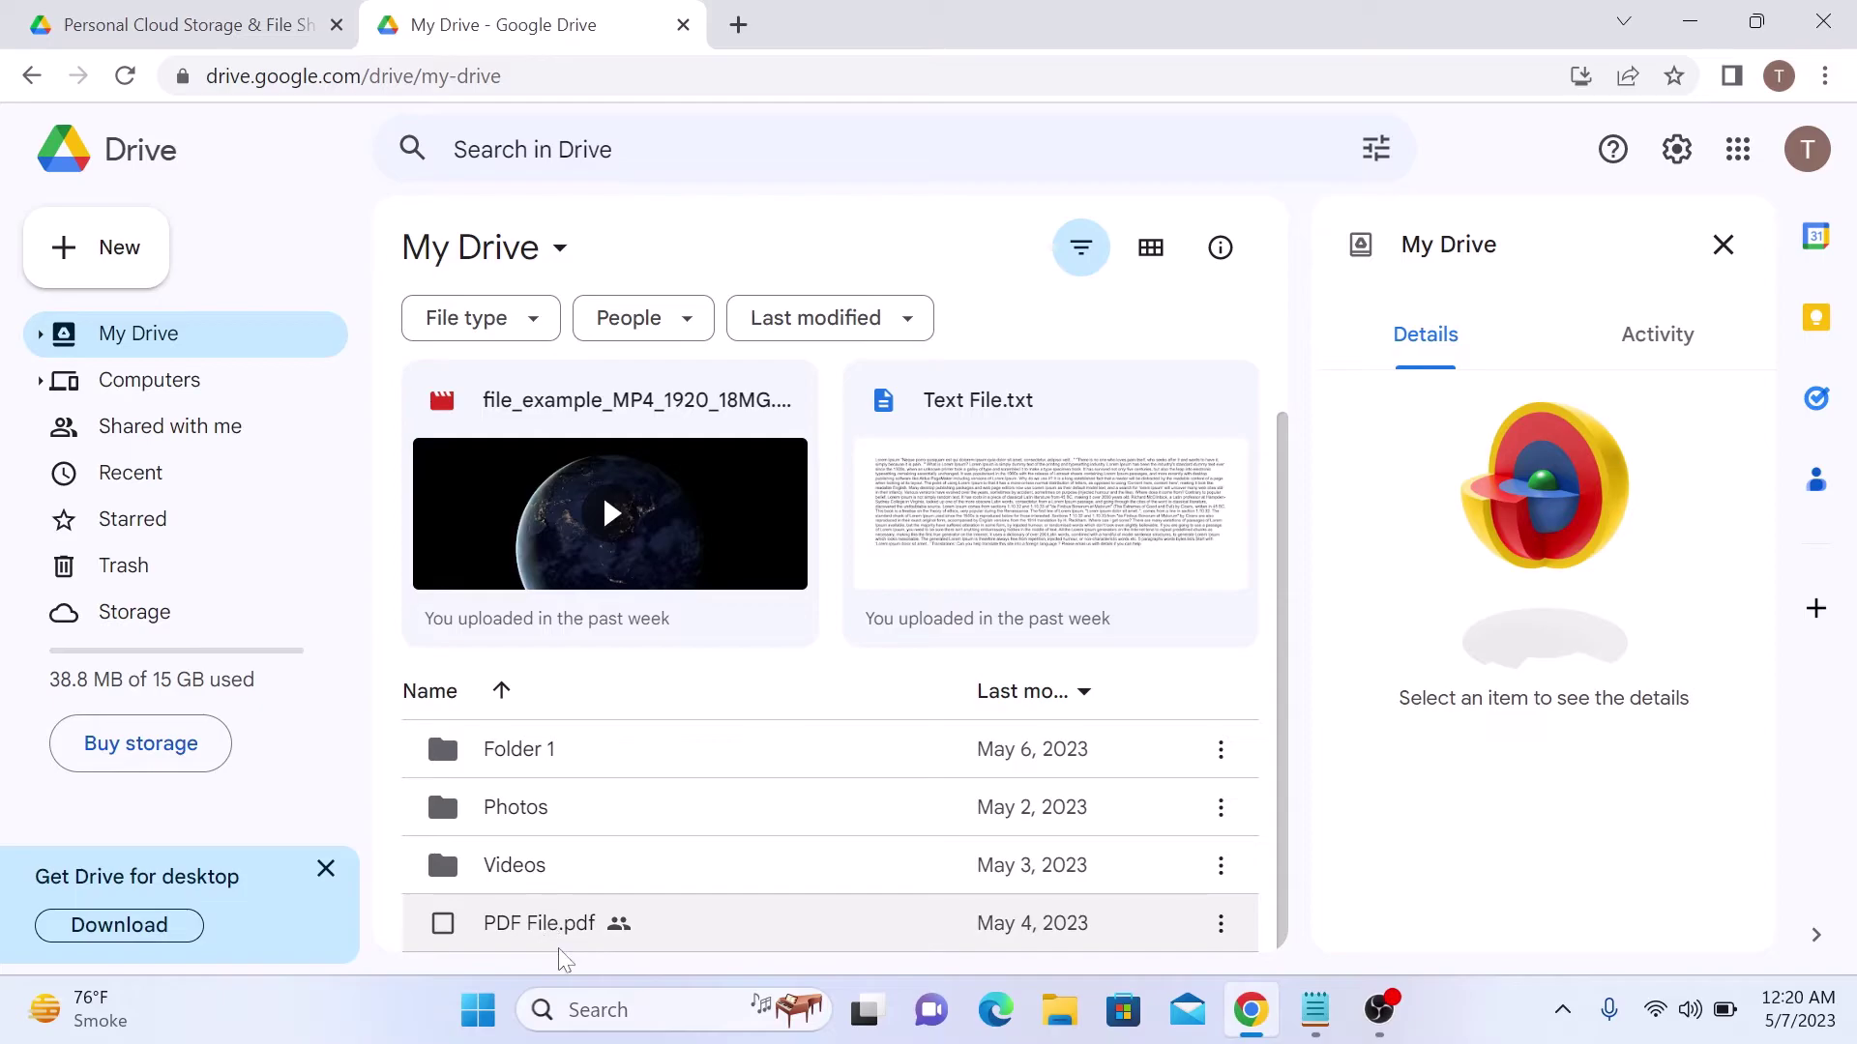
Download PDF File.pdf from its right-click menu.
{"action": "mouse_move", "coordinate": [725, 925]}
{"action": "right_click", "coordinate": [778, 938]}
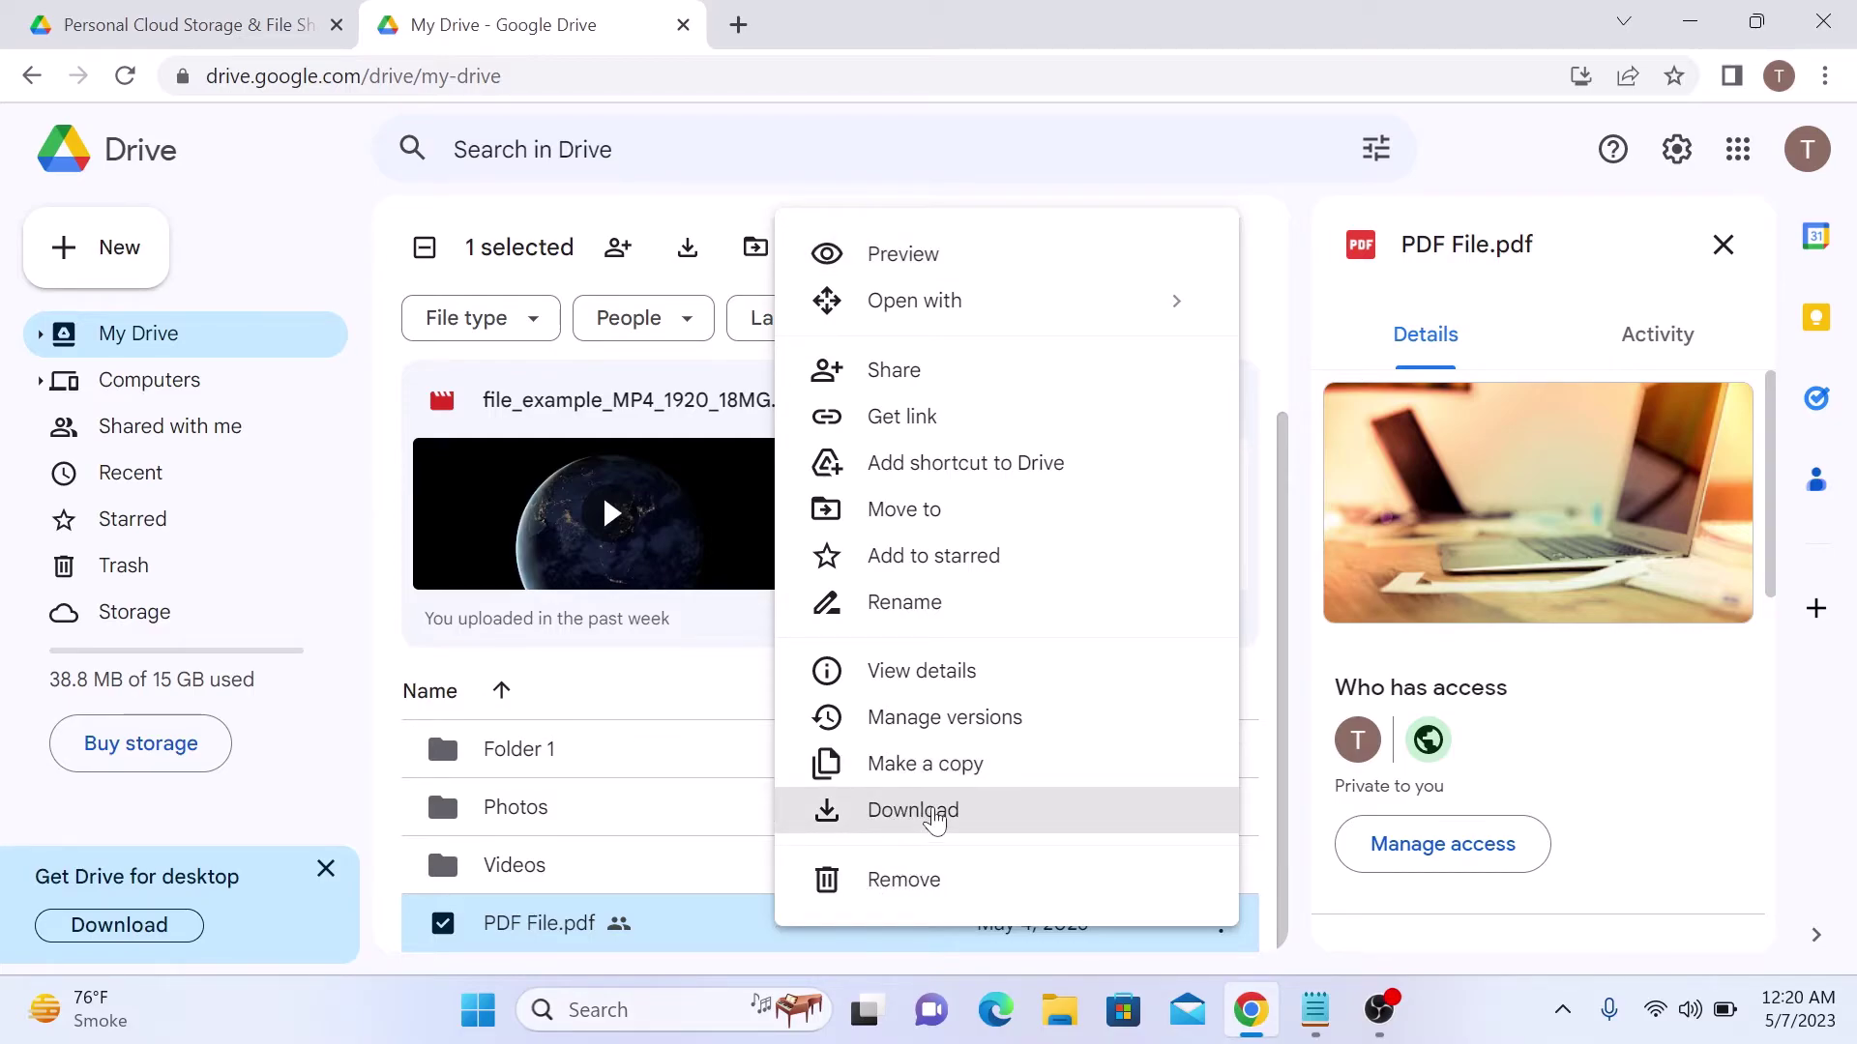
{"action": "left_click", "coordinate": [933, 817]}
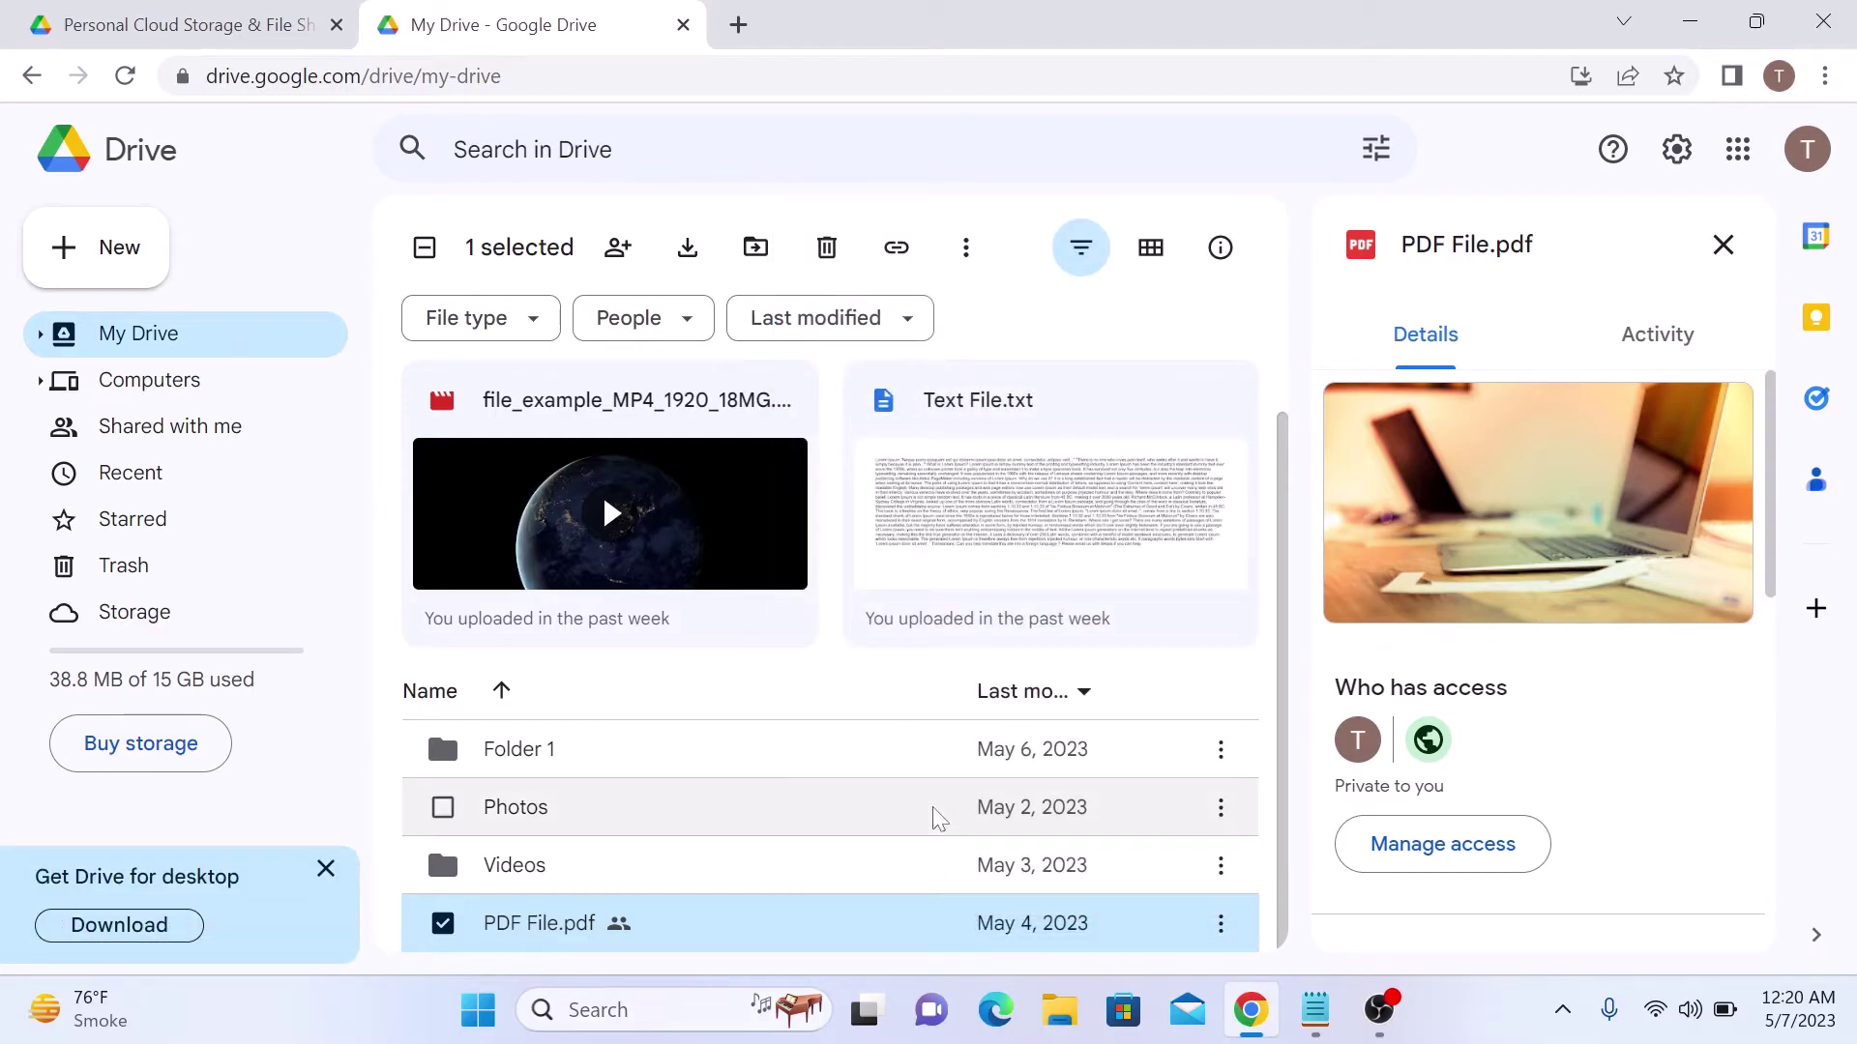